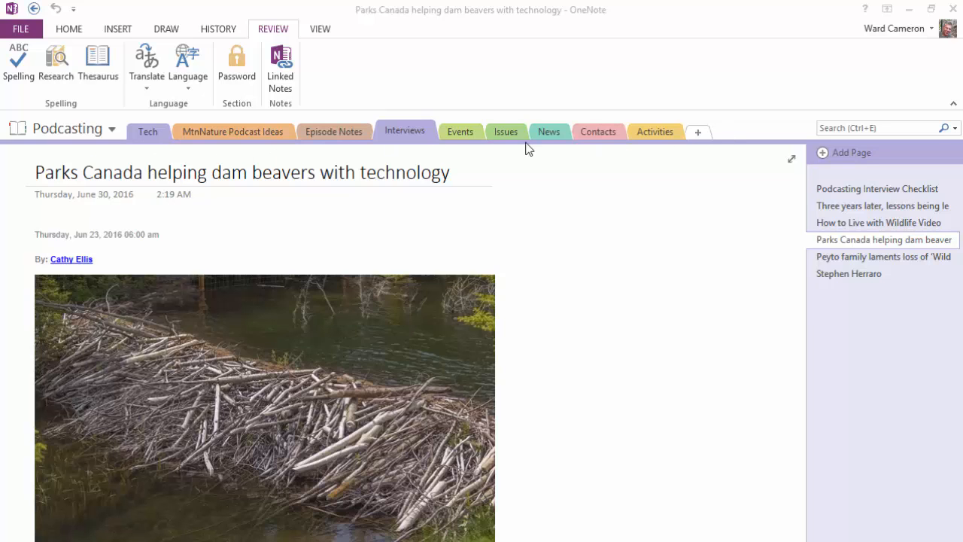
Look through the Tech, MtnNature Podcast Ideas and Episode Notes sections, including the Recording Steps, Episode 001 Notes and Episode 002 Notes pages
click(145, 135)
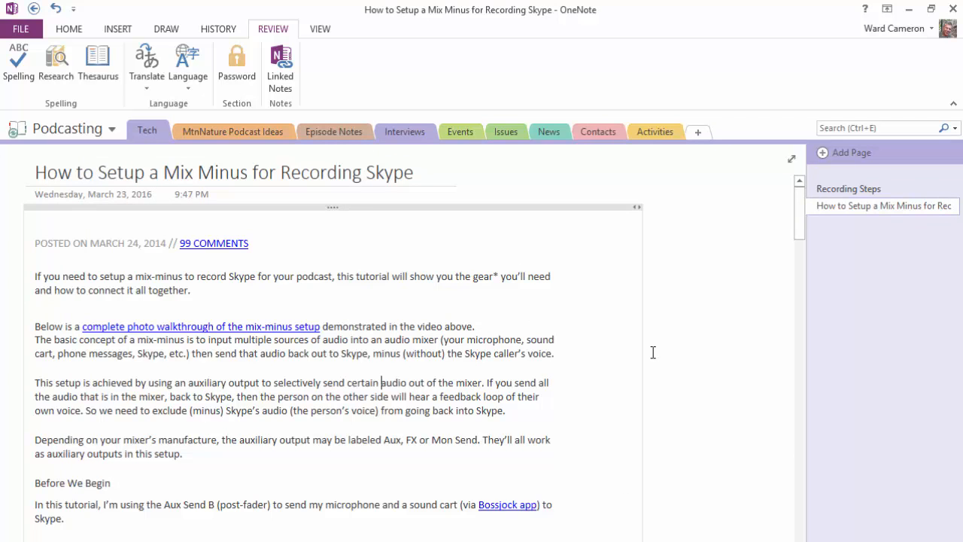
click(843, 189)
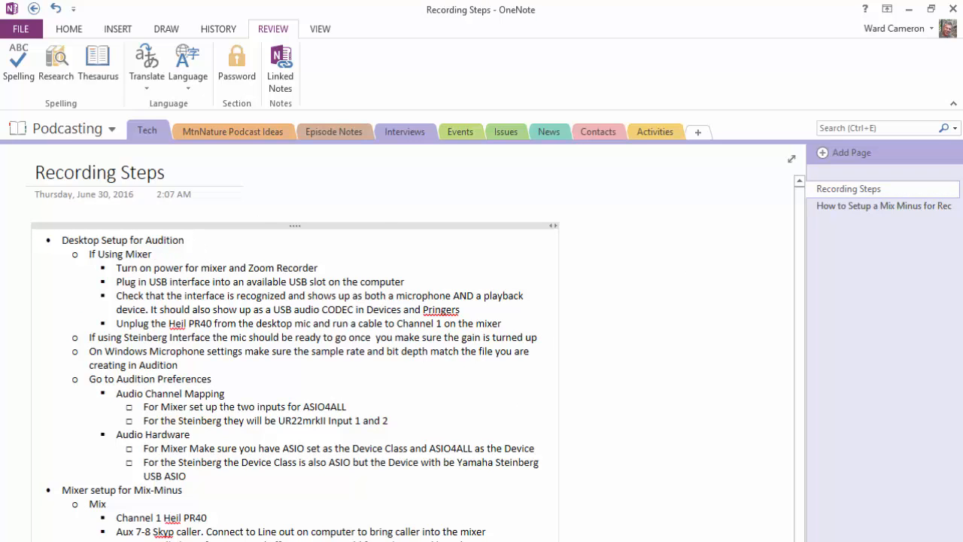
click(232, 136)
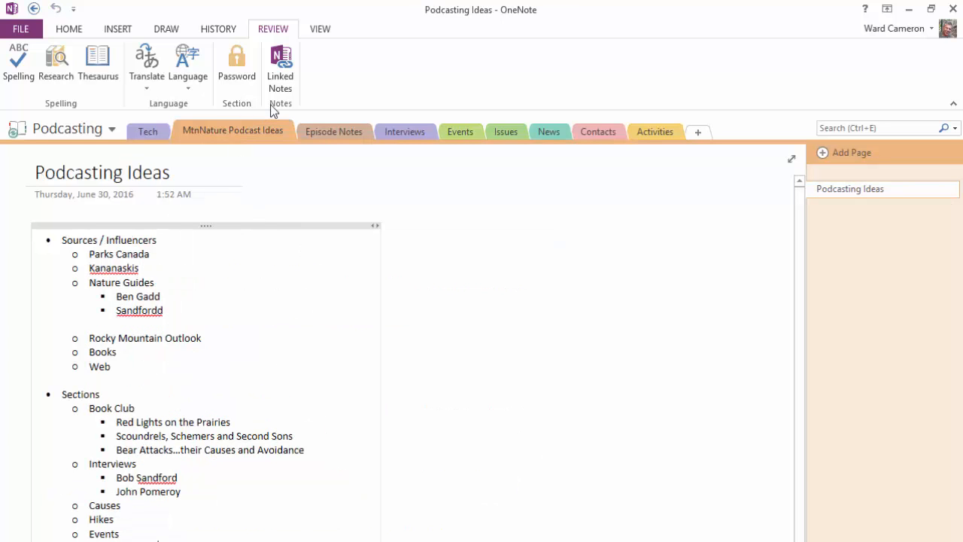
click(325, 142)
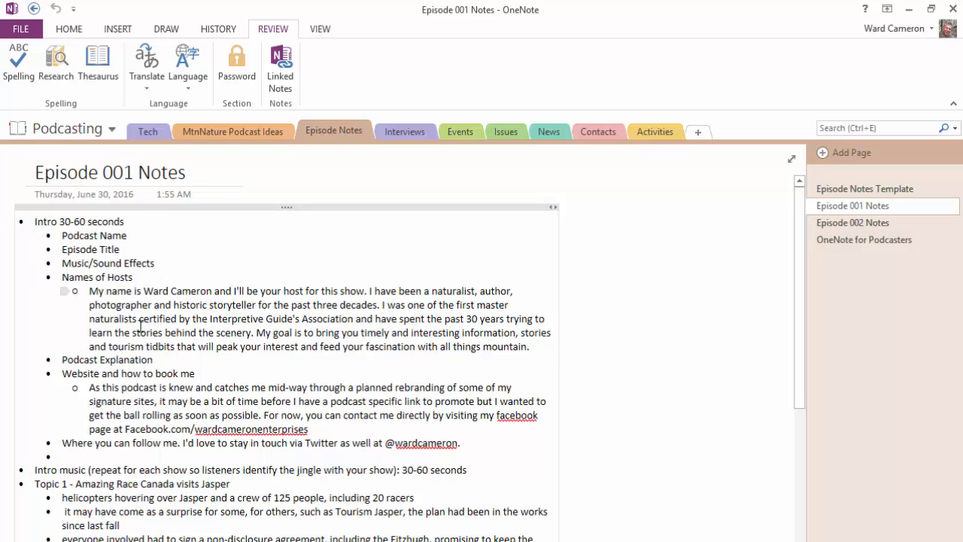
click(839, 222)
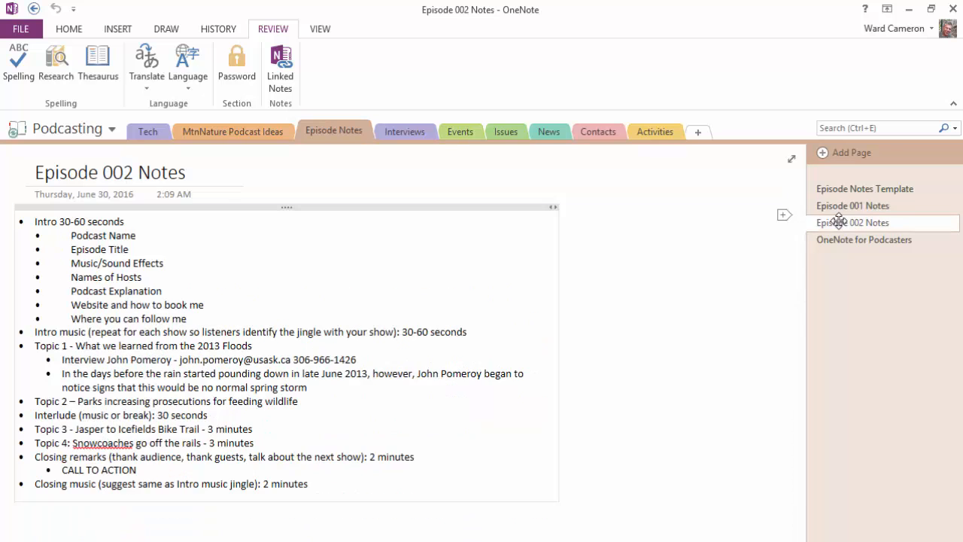
click(840, 206)
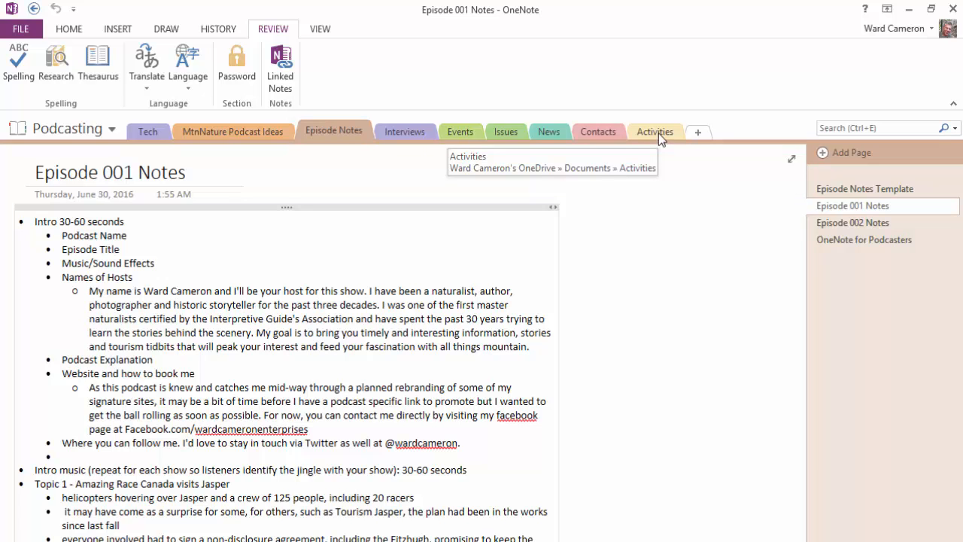
Browse the saved articles in the Interviews, Events, Issues, News and Activities sections, and return to the Episode 002 Notes page
click(414, 138)
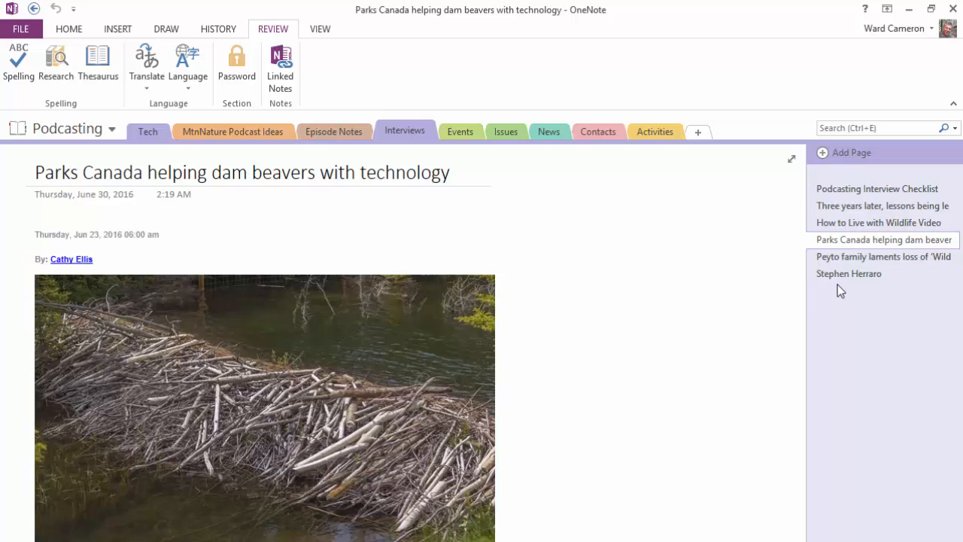
click(465, 132)
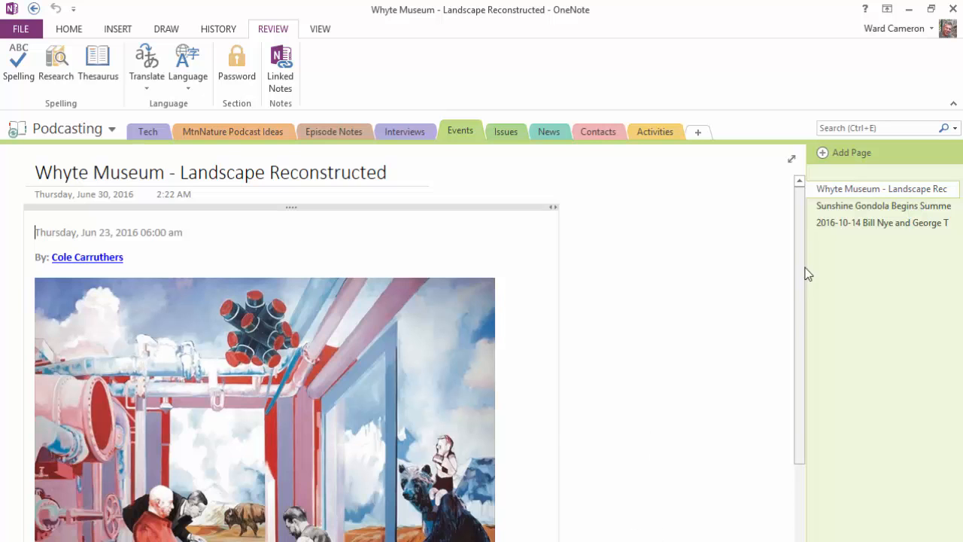
click(851, 209)
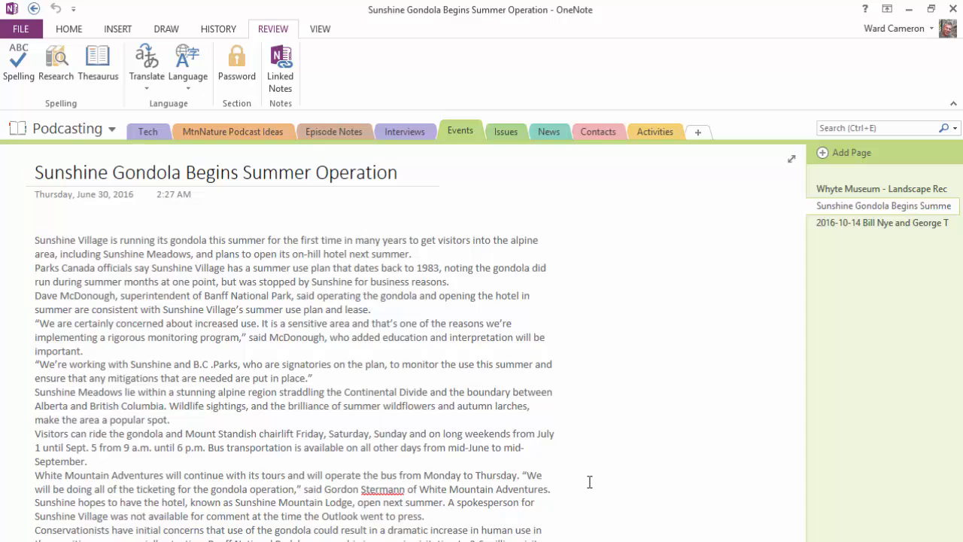
click(507, 134)
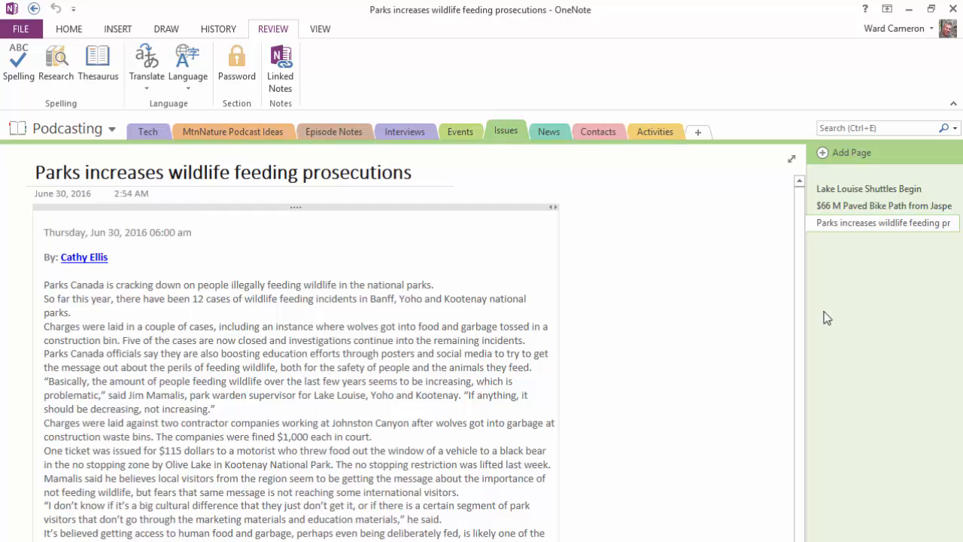
click(857, 190)
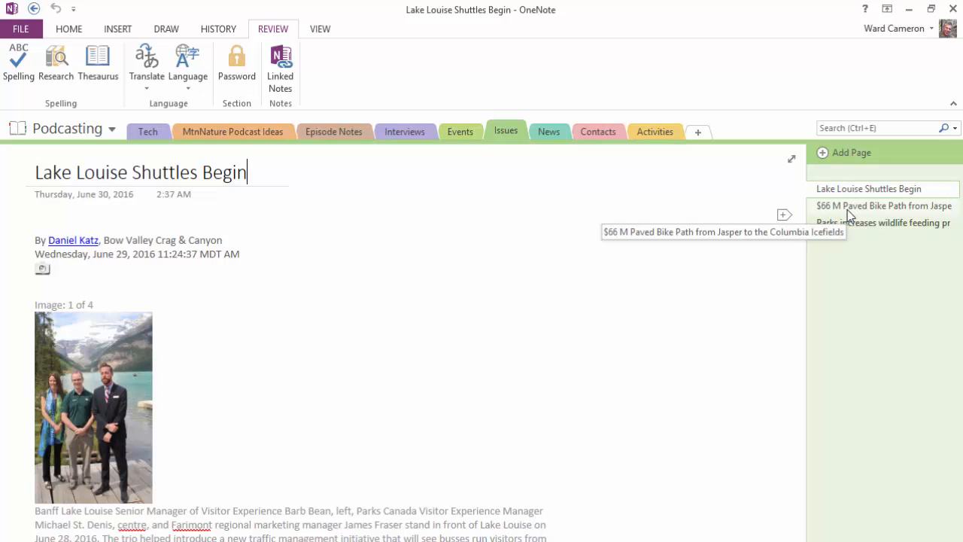
click(847, 210)
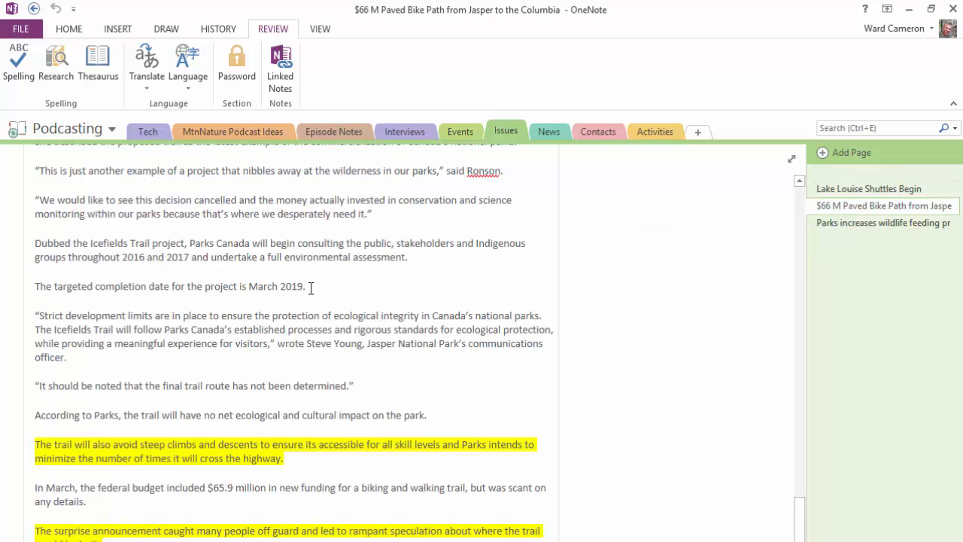
scroll(293, 322, up, 8)
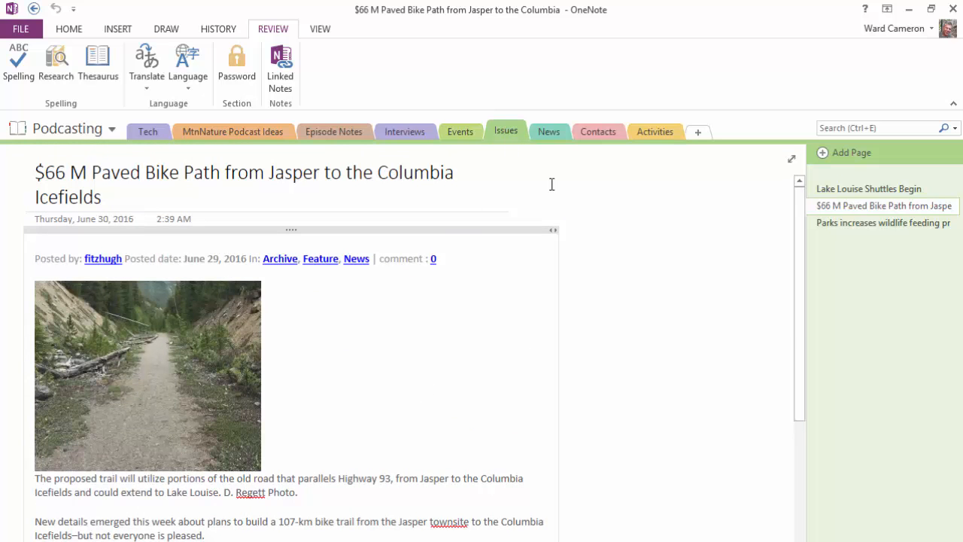
click(546, 134)
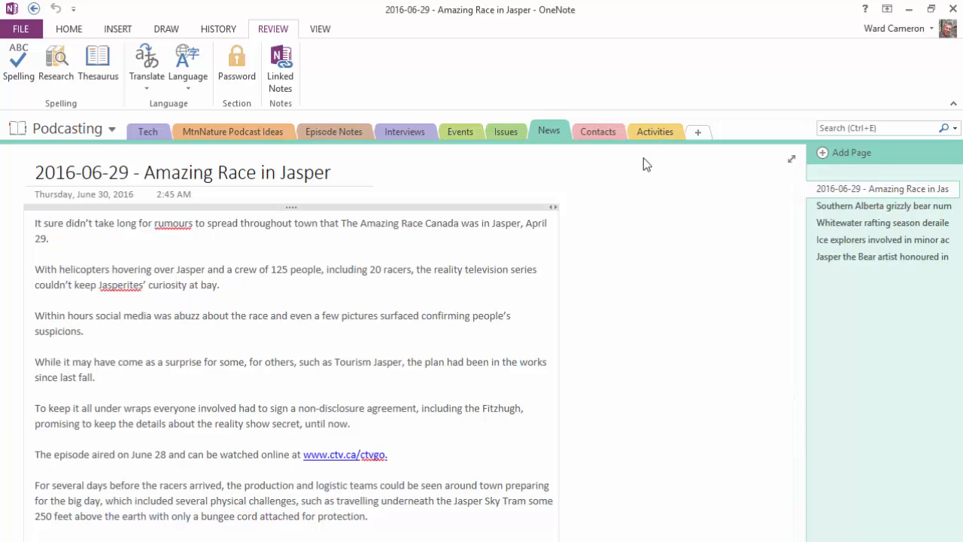
click(655, 131)
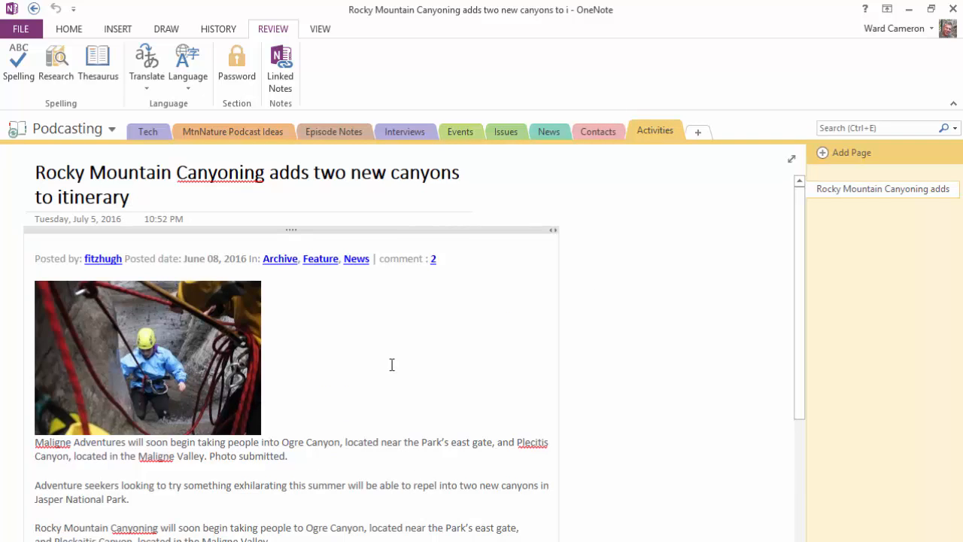
click(333, 133)
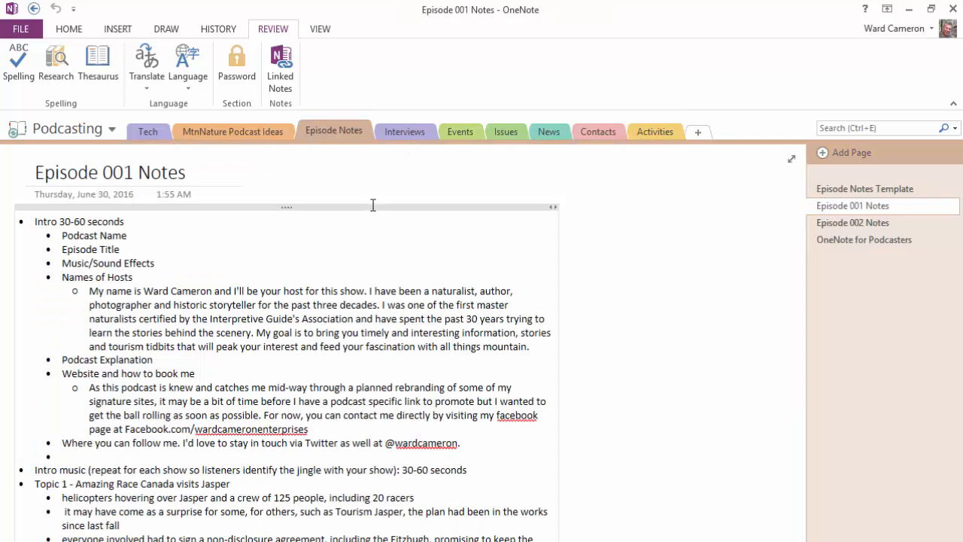
click(867, 224)
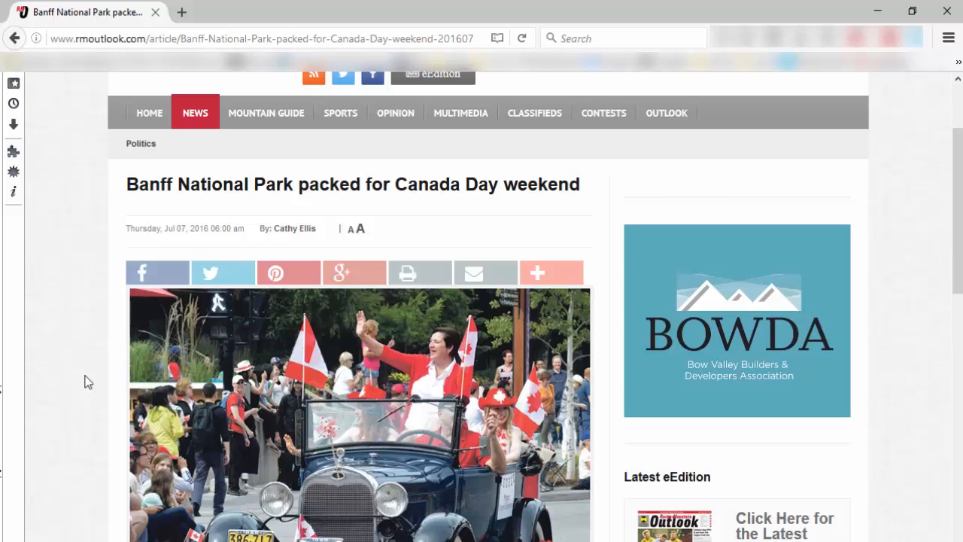
Copy the full article "Banff National Park packed for Canada Day weekend", including its headline and photo, from the Rocky Mountain Outlook web page
drag(122, 191, 361, 538)
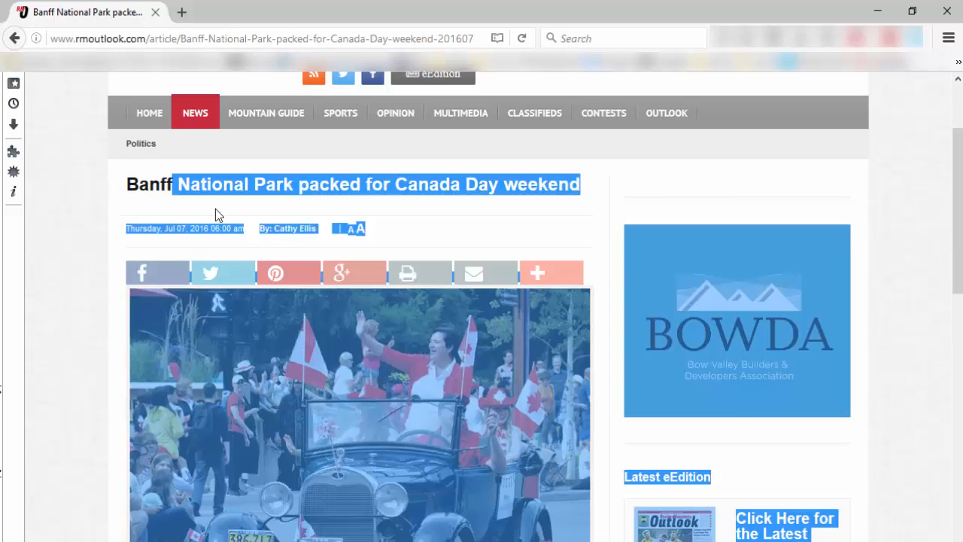
scroll(370, 337, down, 10)
scroll(370, 337, up, 10)
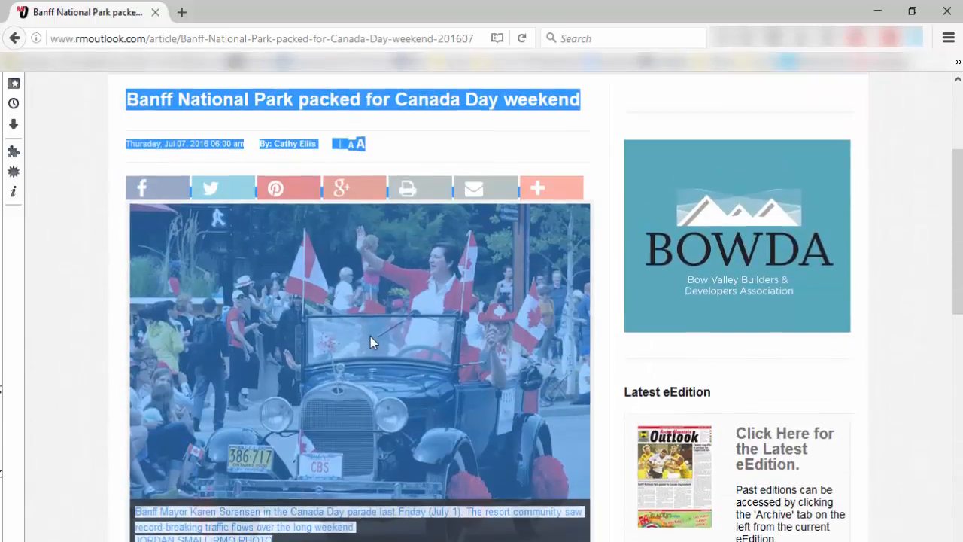
right_click(319, 362)
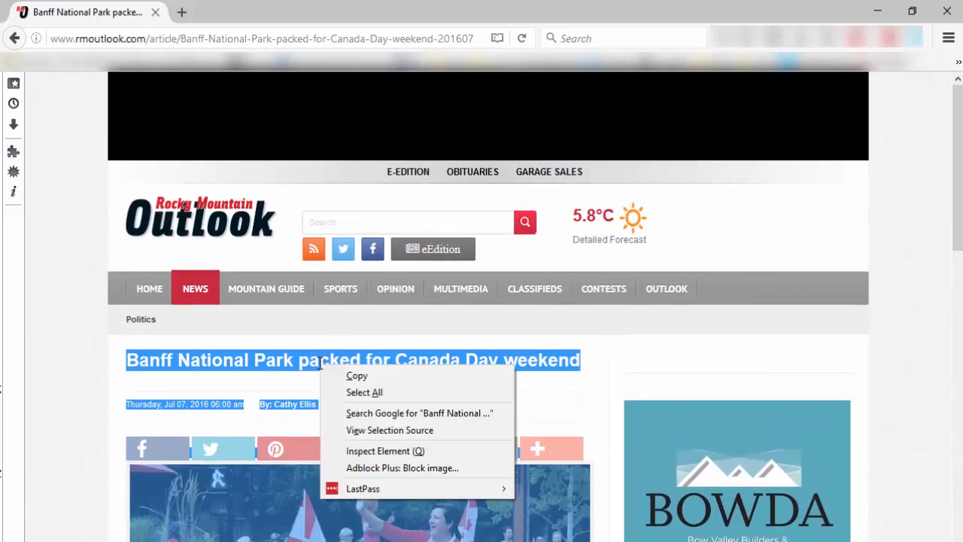
click(338, 380)
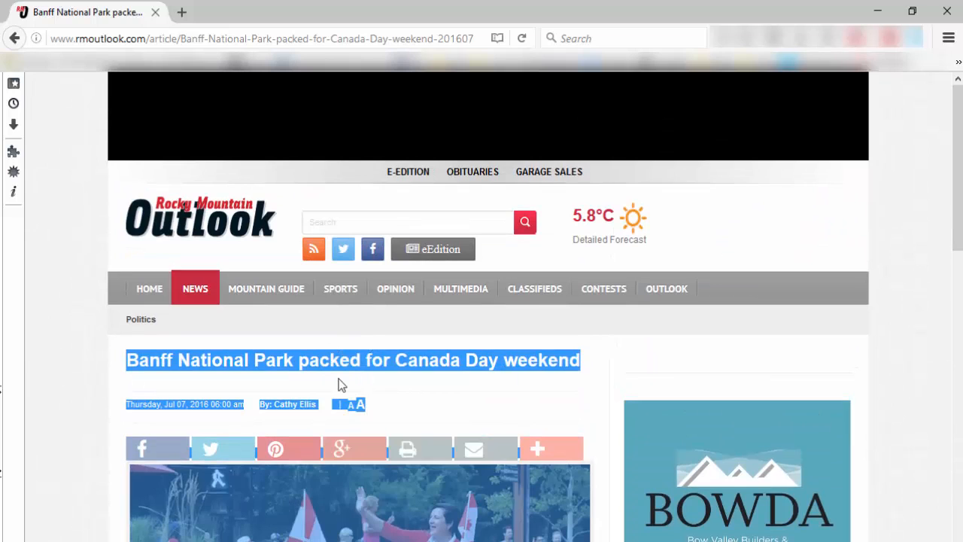
Switch to OneNote, add a new page to the Issues section and paste the copied article into its body with merged formatting
key(alt+Tab)
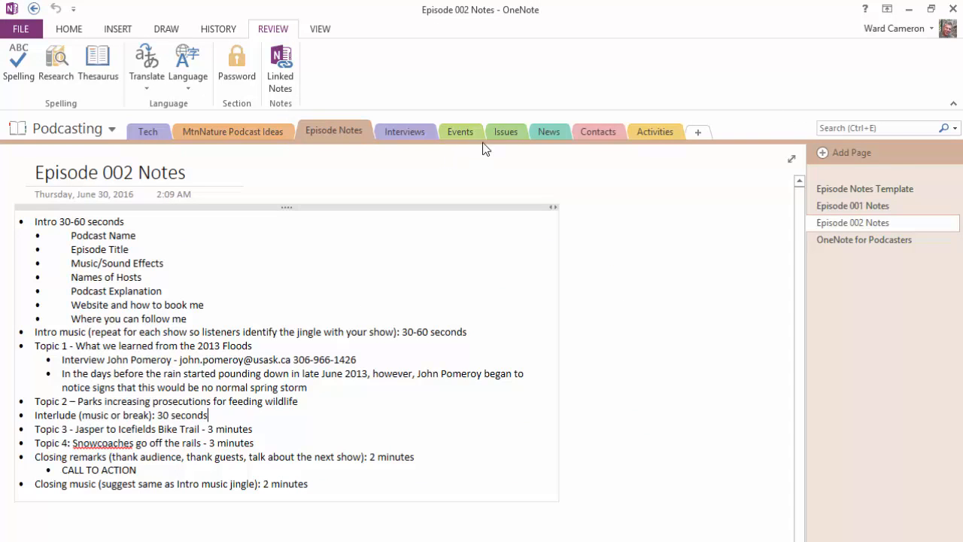
click(505, 133)
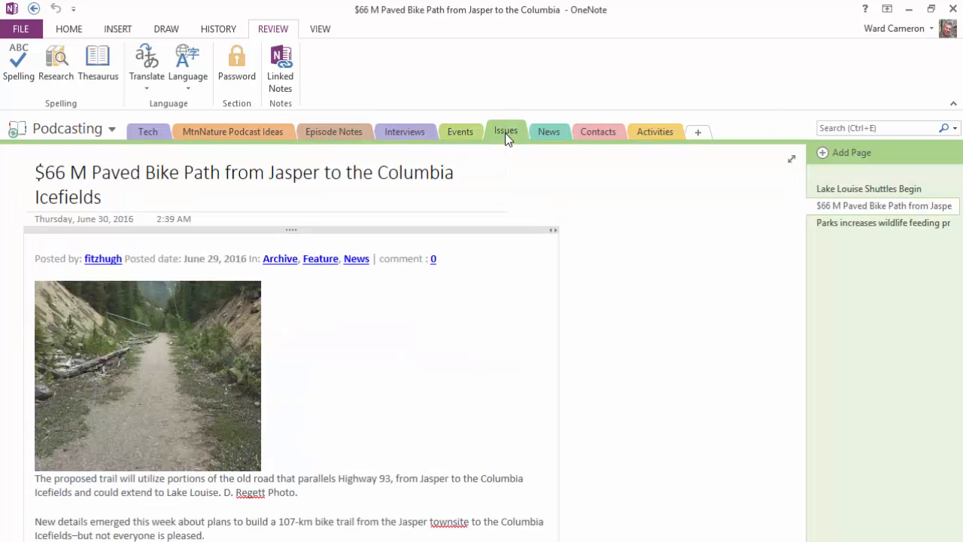
click(824, 155)
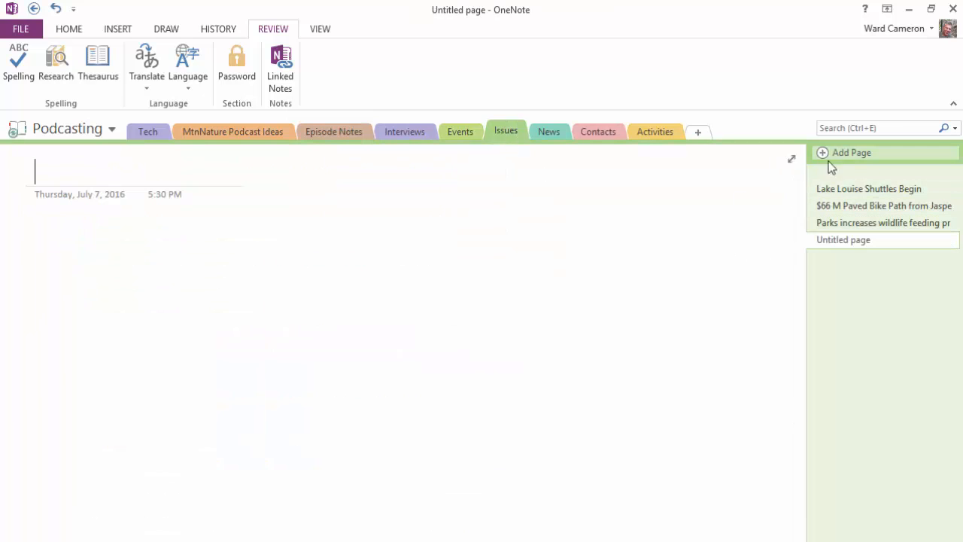
click(51, 223)
right_click(51, 223)
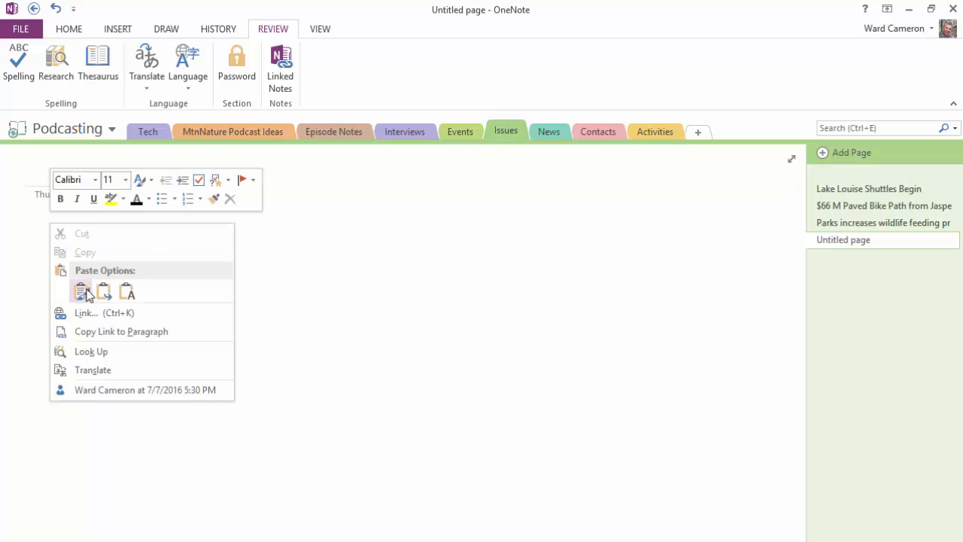
click(104, 292)
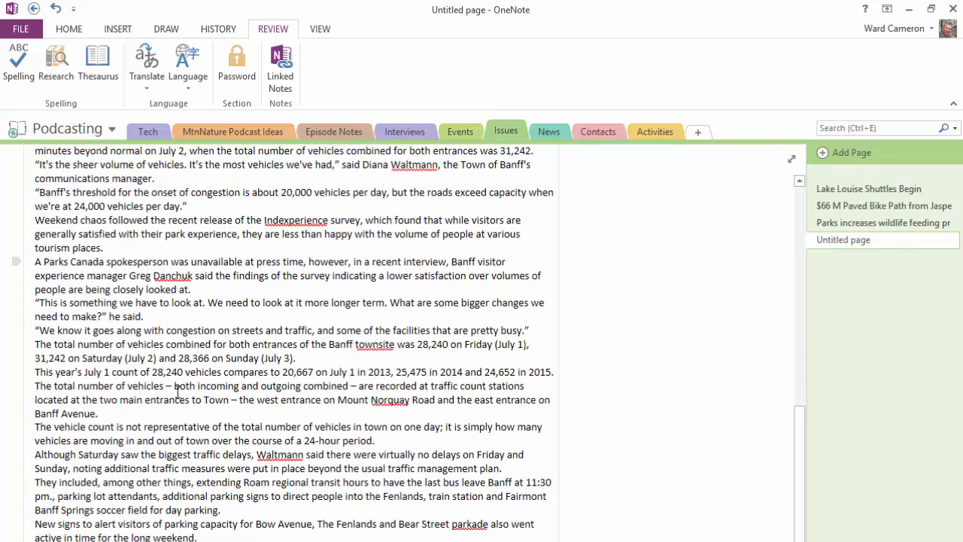
scroll(178, 392, up, 8)
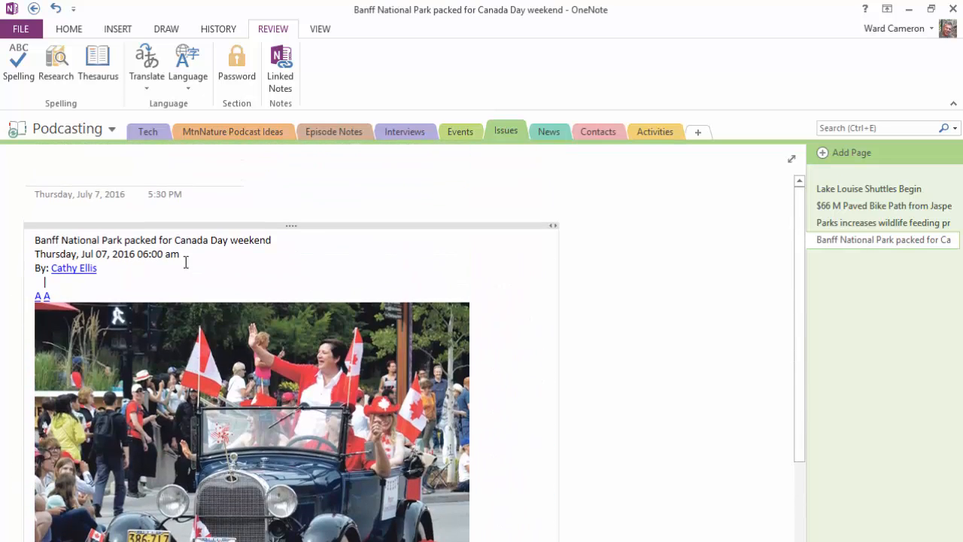
Move the headline "Banff National Park packed for Canada Day weekend" from the pasted article's first line into the page title
drag(276, 239, 38, 246)
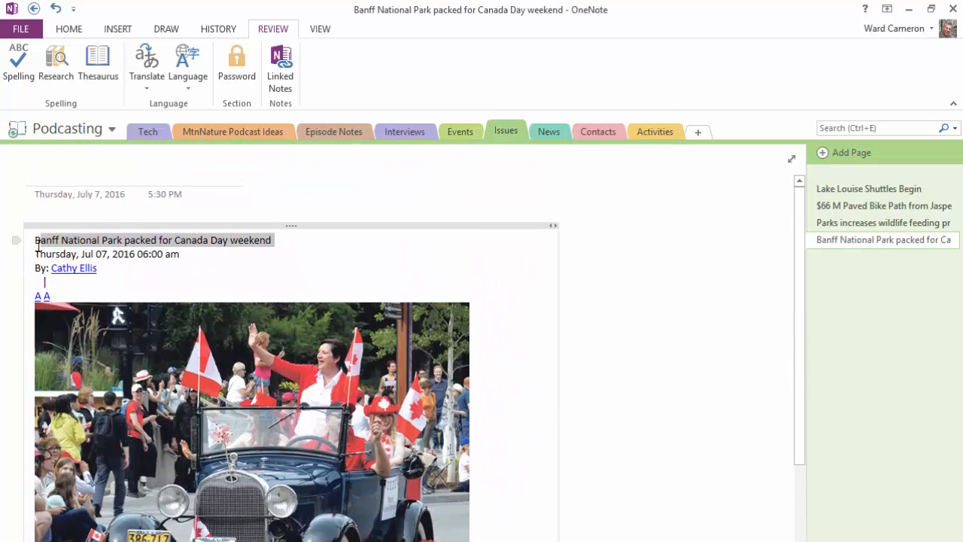
right_click(47, 242)
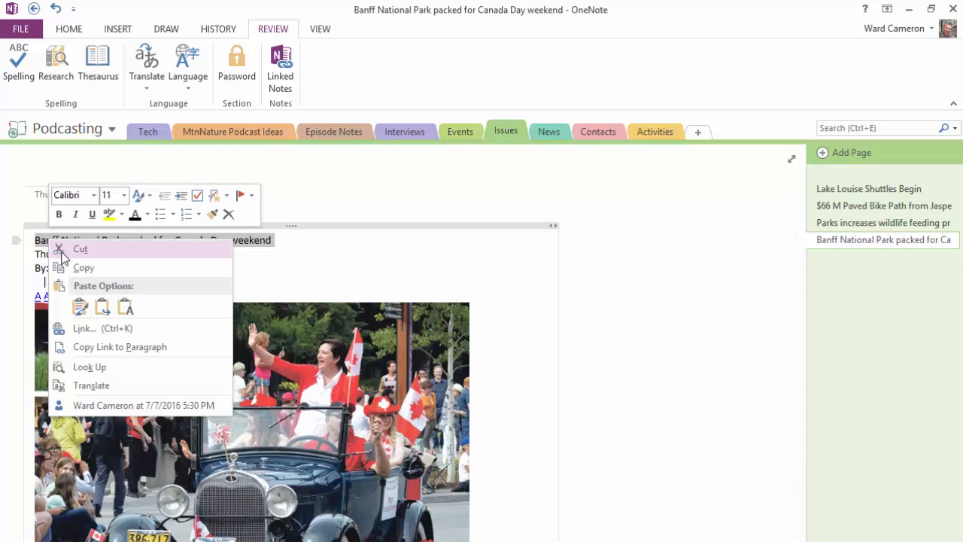
click(64, 251)
right_click(37, 163)
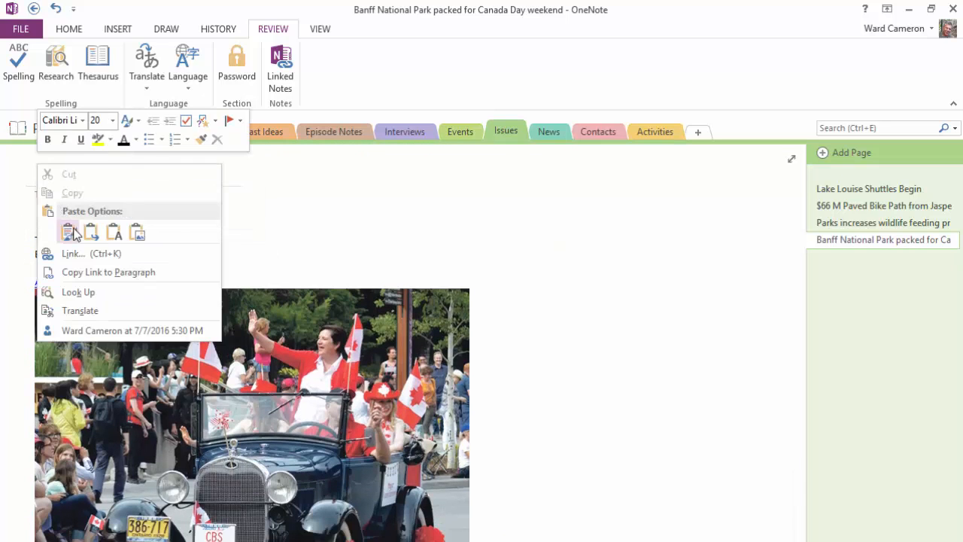
click(69, 233)
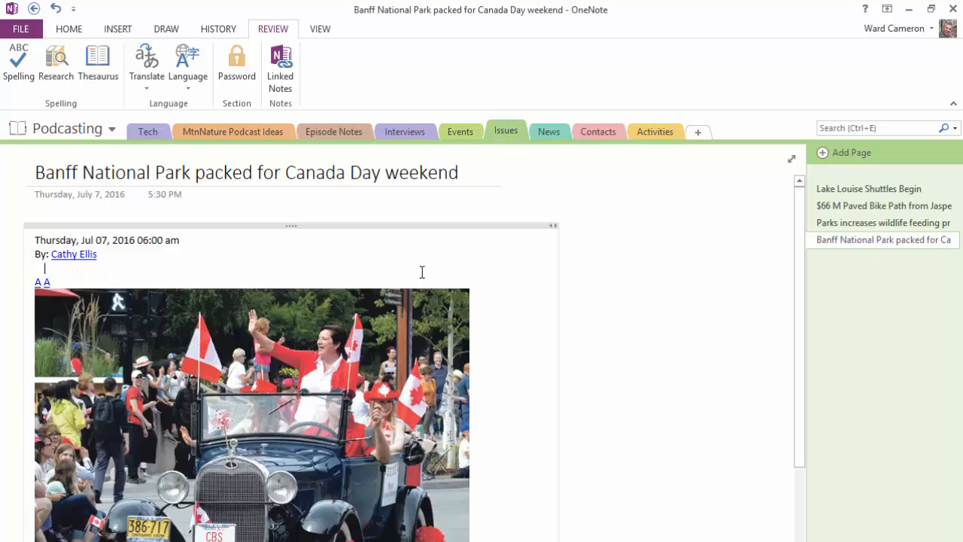
scroll(422, 272, down, 15)
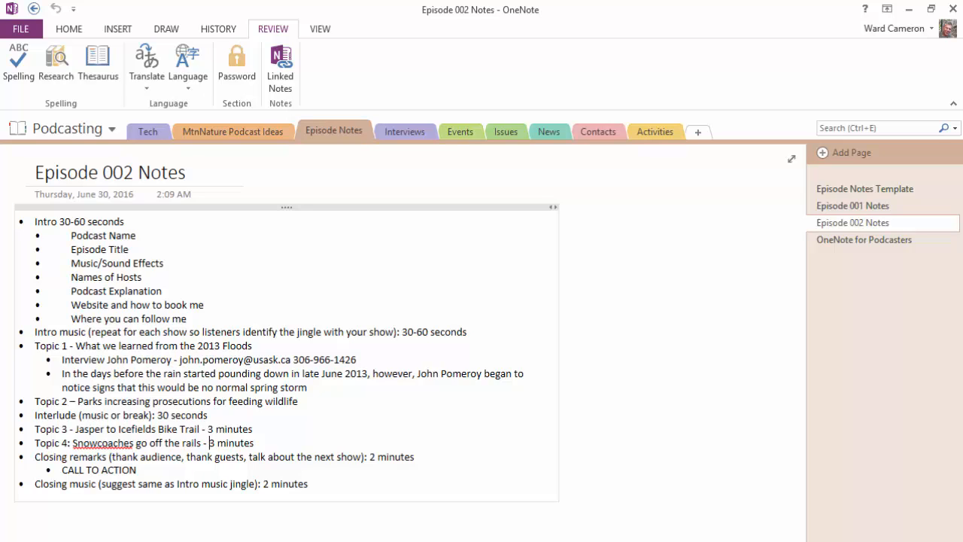
key(alt+Tab)
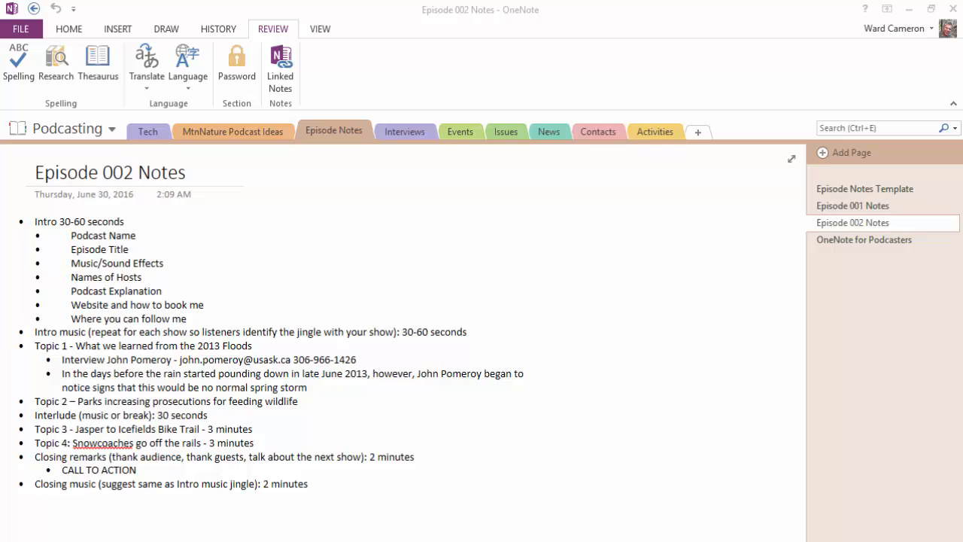
click(209, 443)
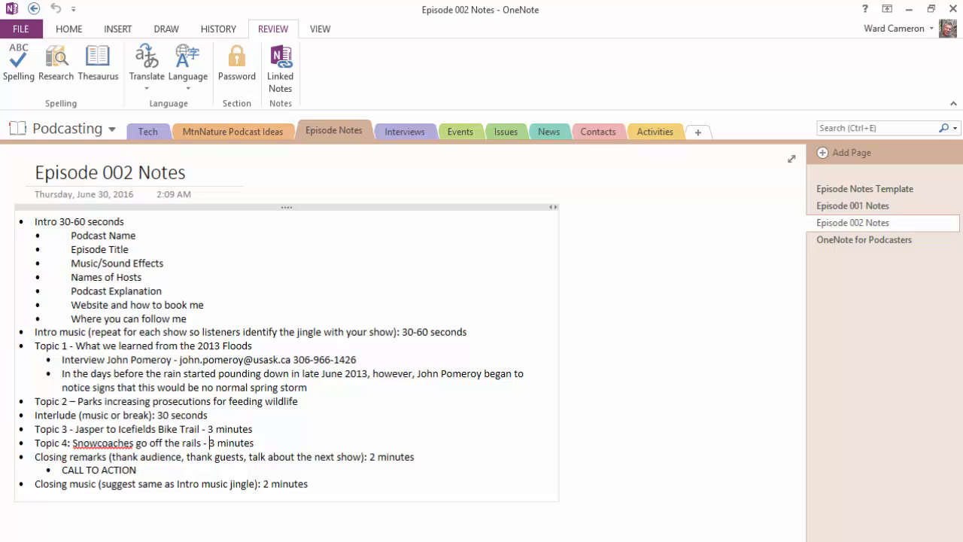